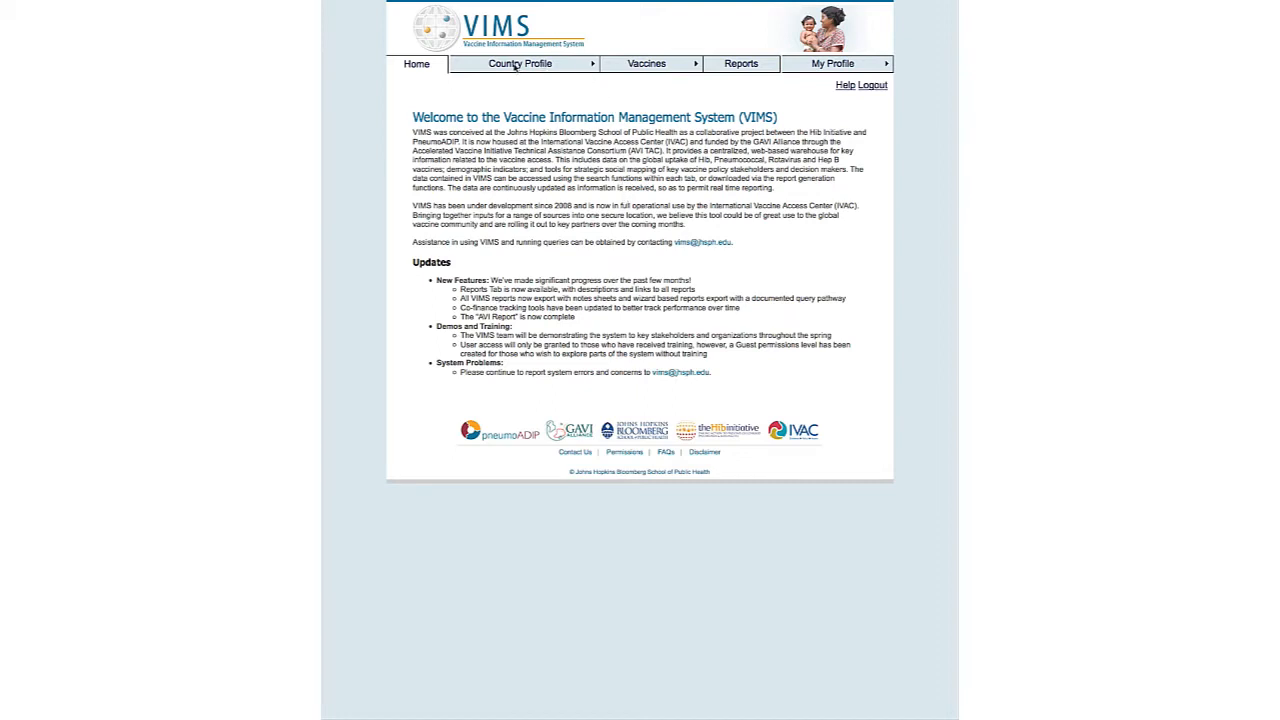
# Step: Start a Country Profile Custom Report limited to Low-income countries under the WB Designation (2011) region type
pyautogui.moveTo(515, 67)
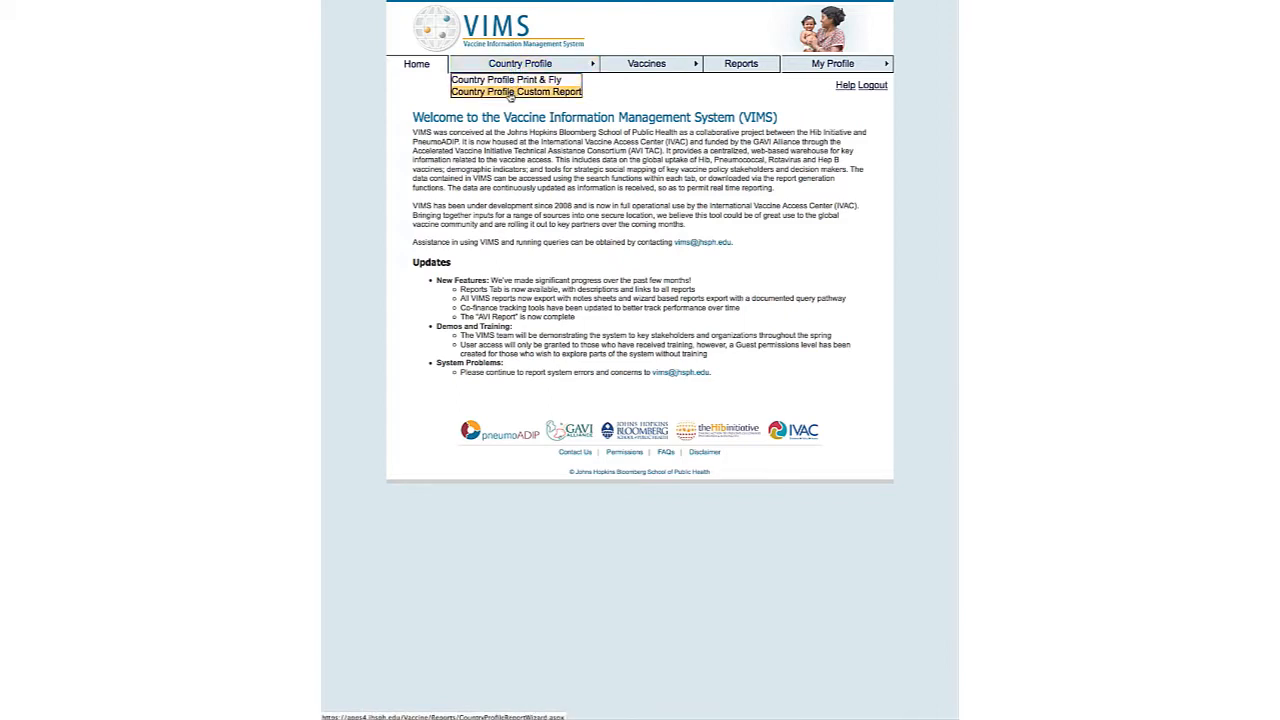
pyautogui.click(510, 92)
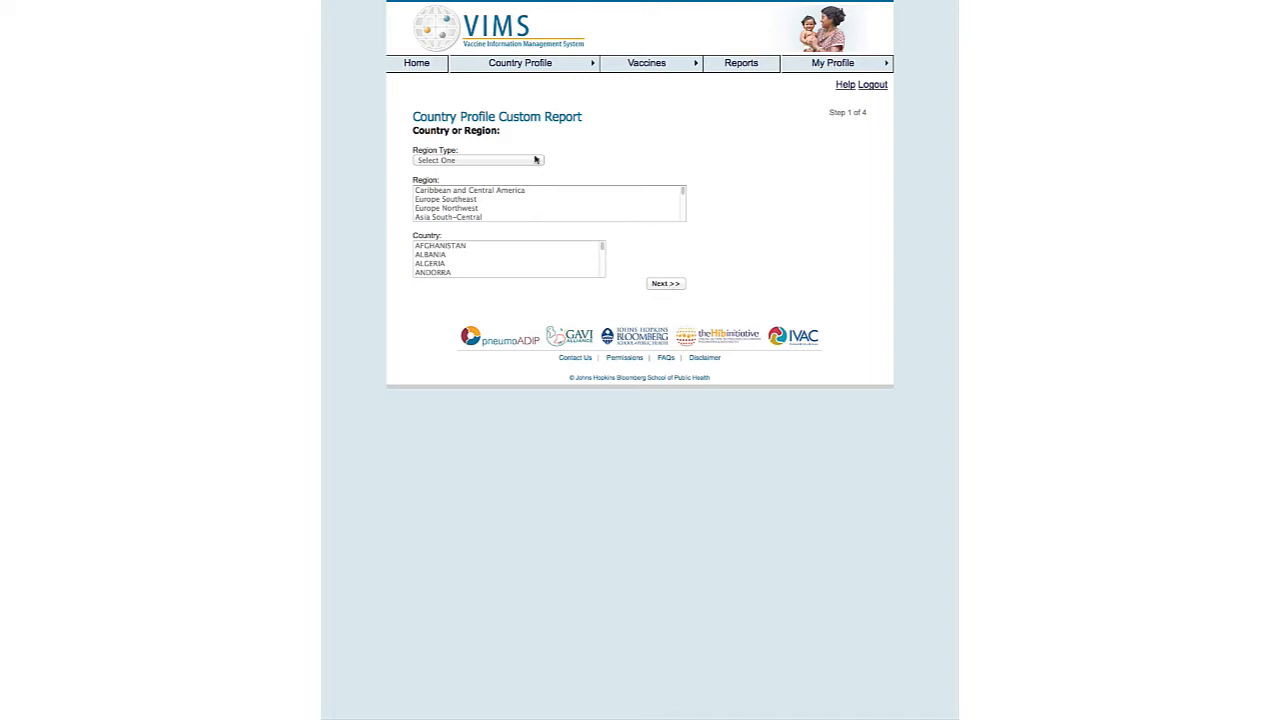
pyautogui.click(512, 161)
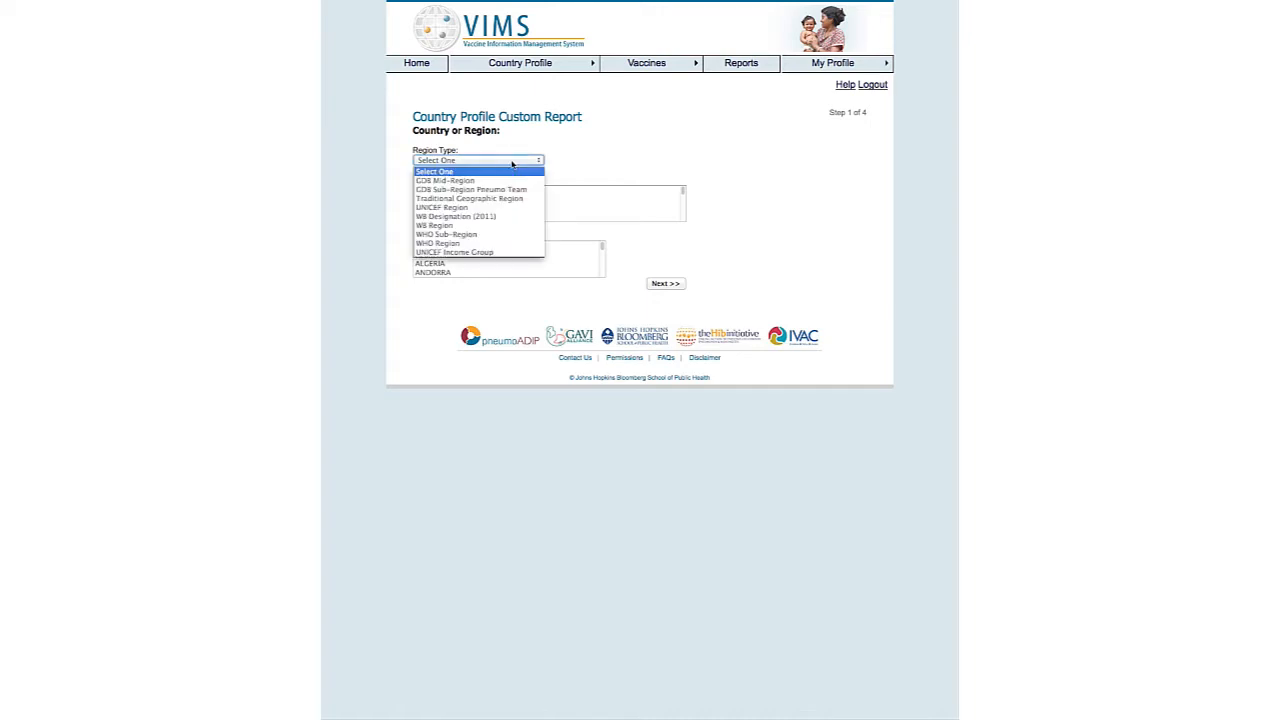
pyautogui.click(477, 219)
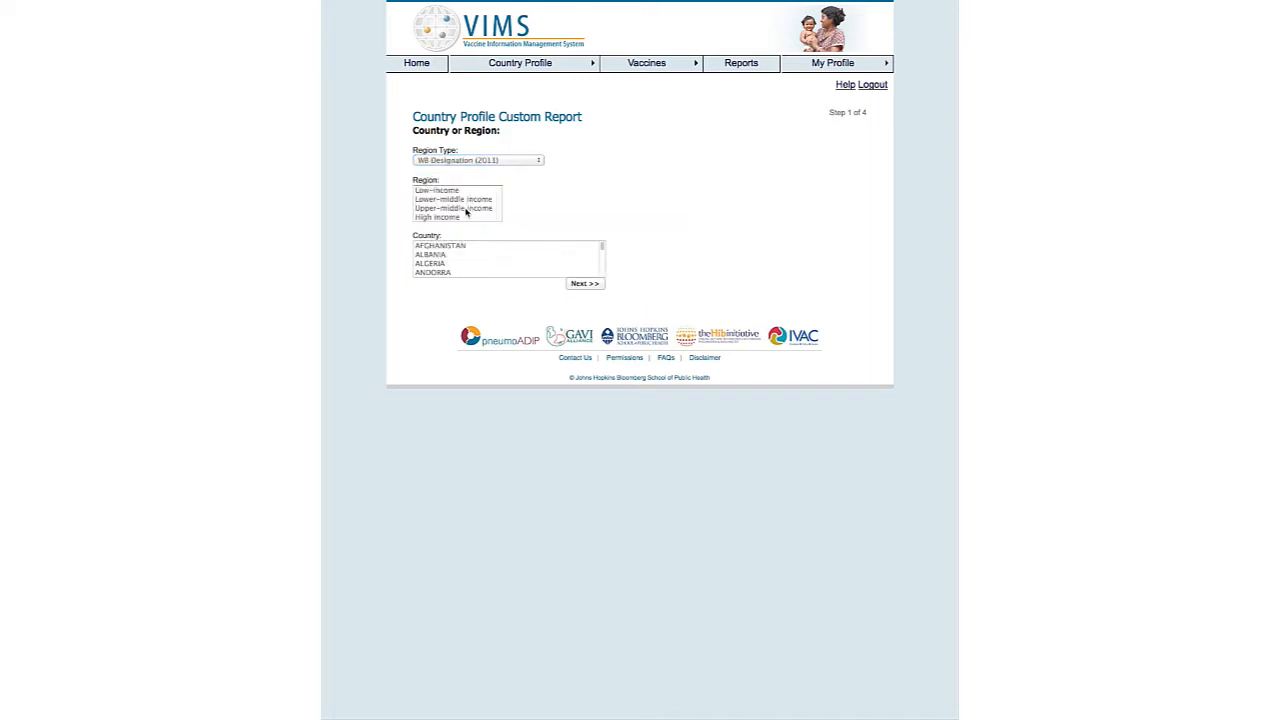
pyautogui.click(440, 190)
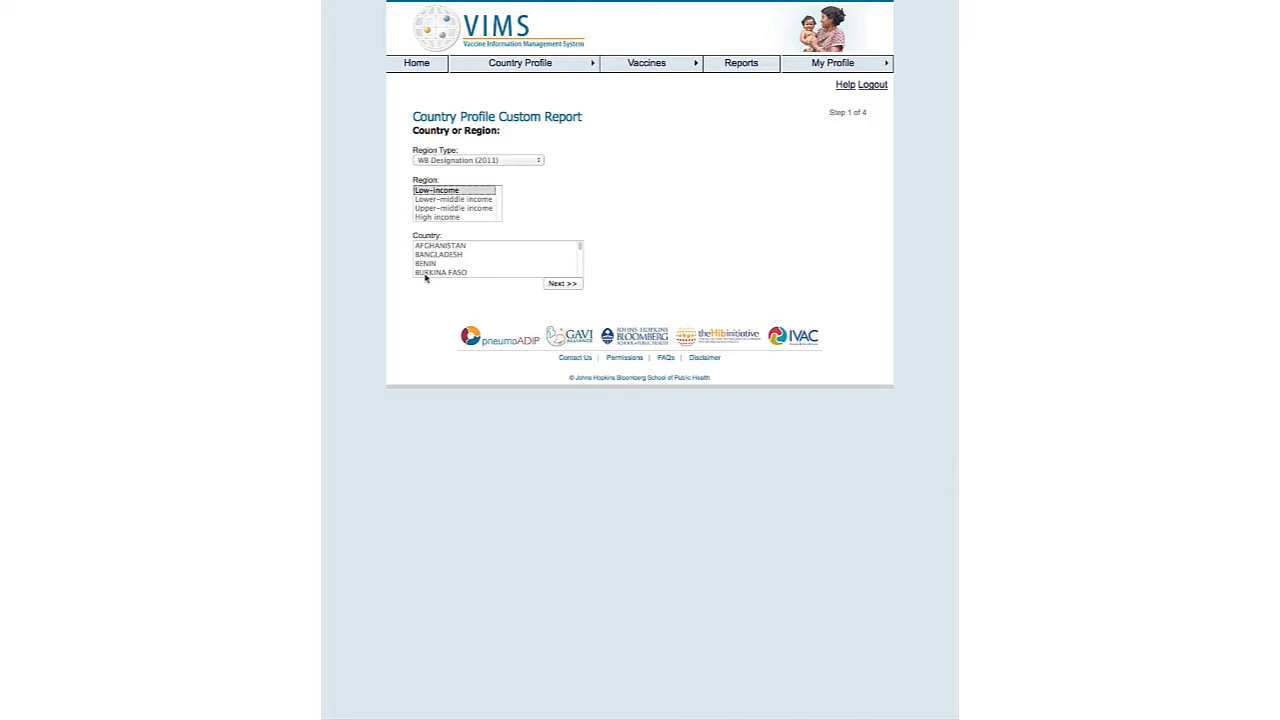
pyautogui.click(563, 284)
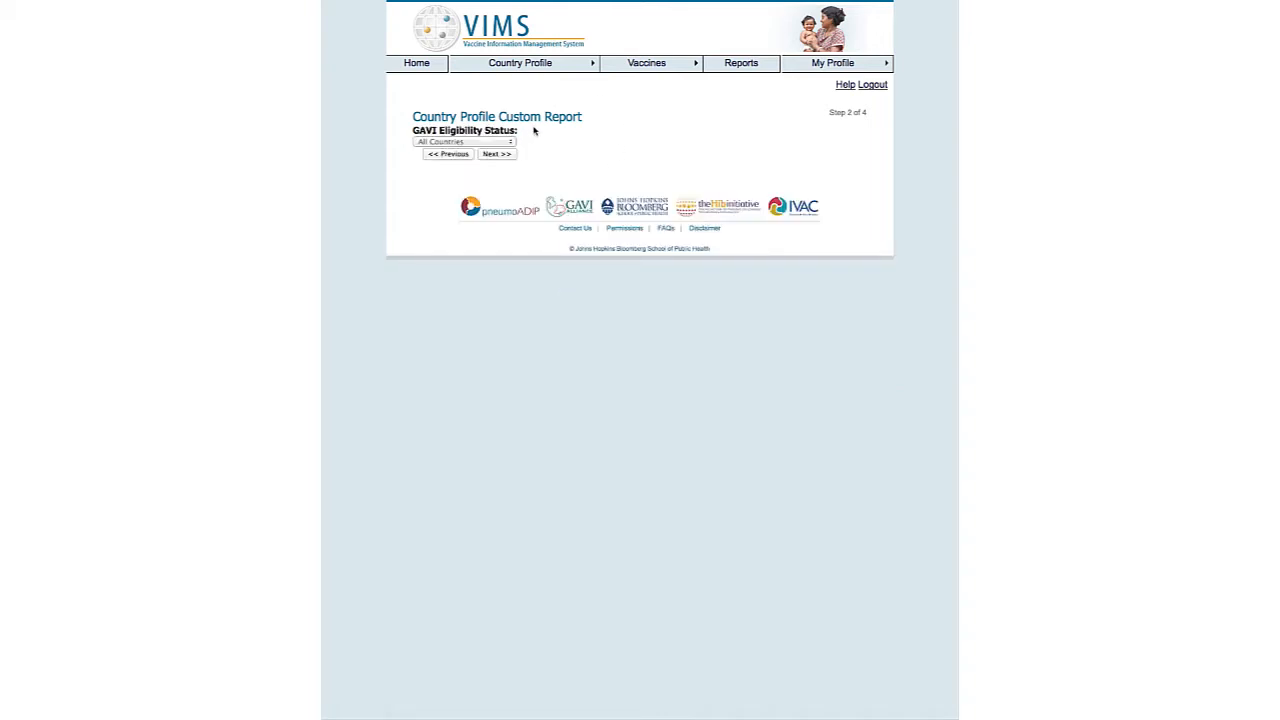
# Step: Set the GAVI eligibility status to Phase II Eligible and continue to the output options
pyautogui.click(508, 146)
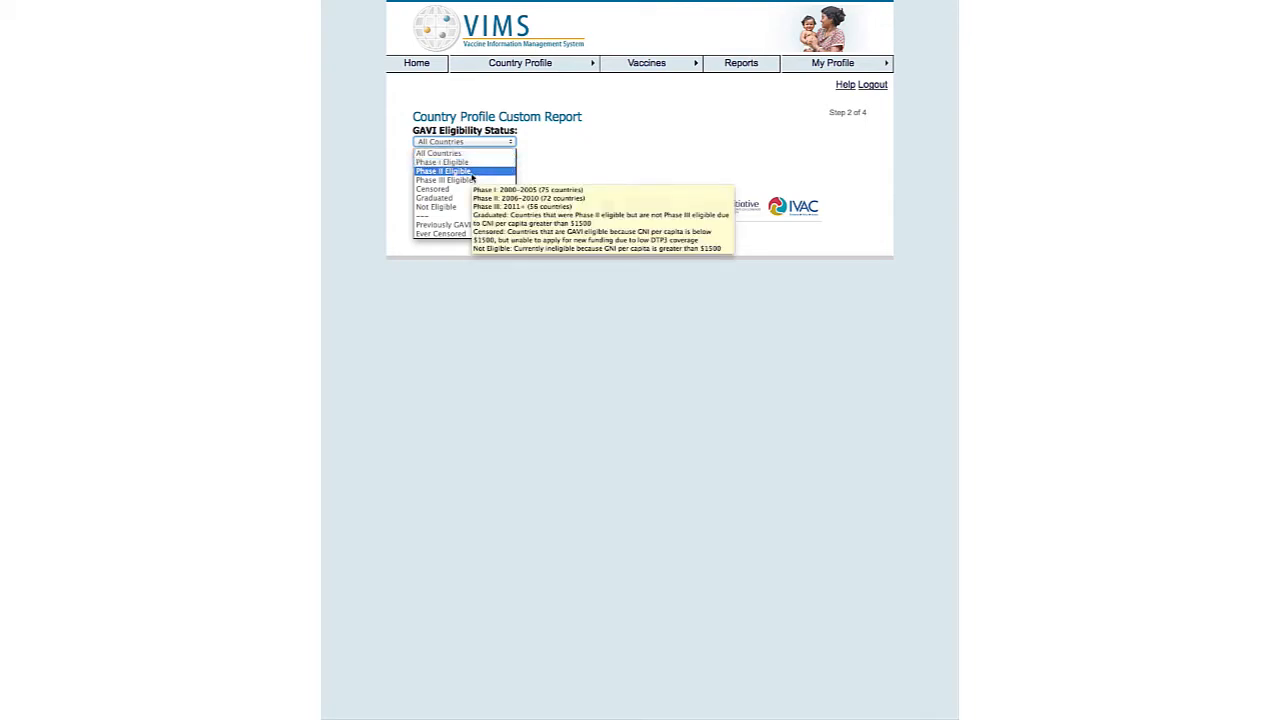
pyautogui.click(472, 175)
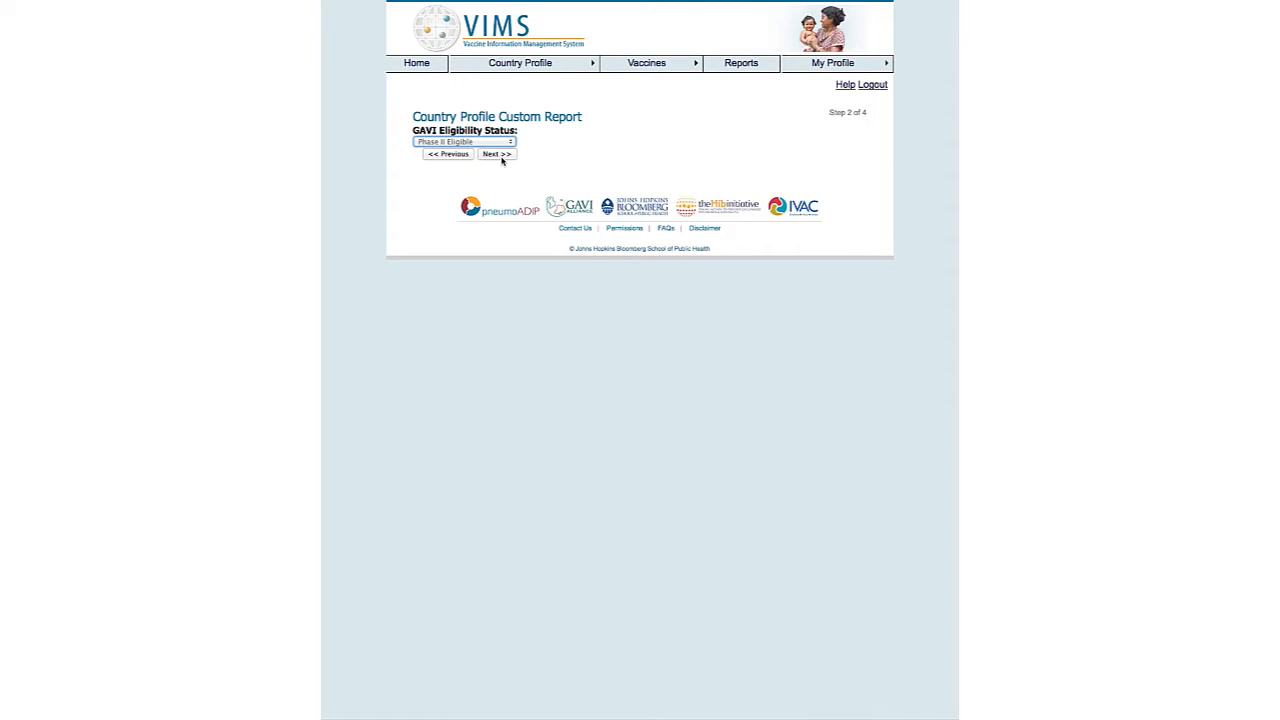
pyautogui.click(502, 157)
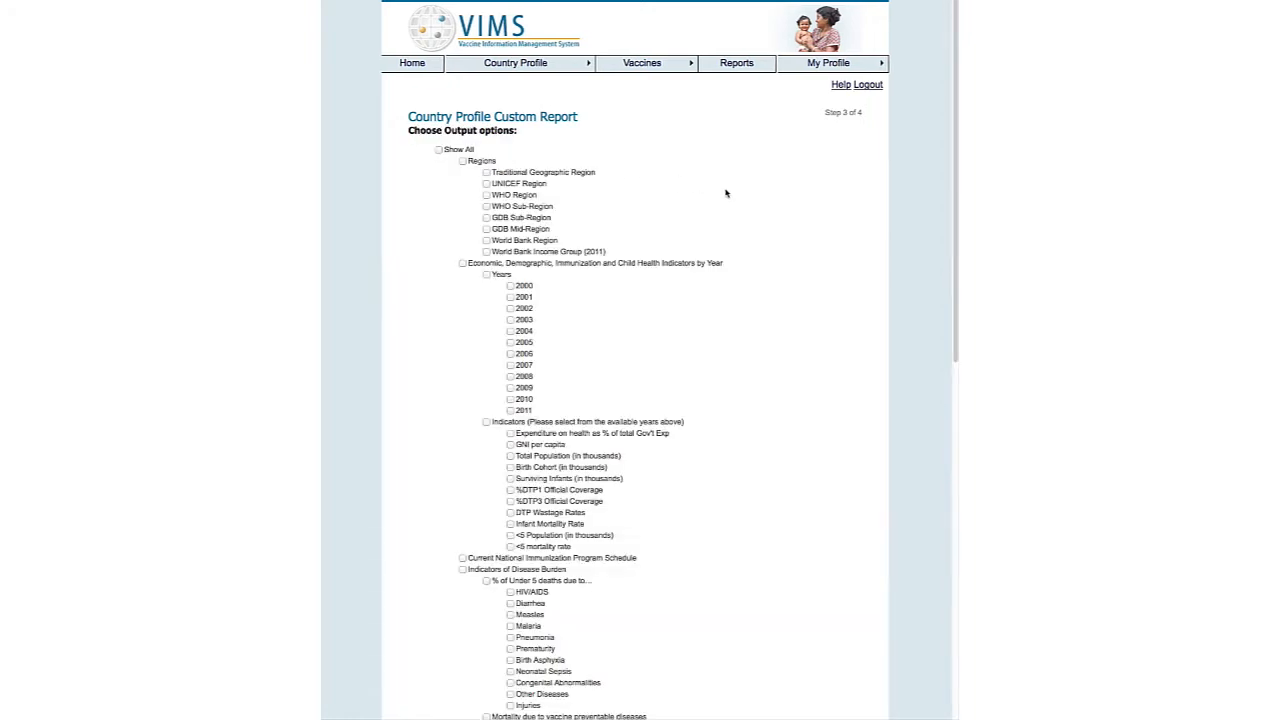
# Step: Look over the available output options, and include WHO Region and GNI per capita in the report
pyautogui.scroll(-5, 726, 193)
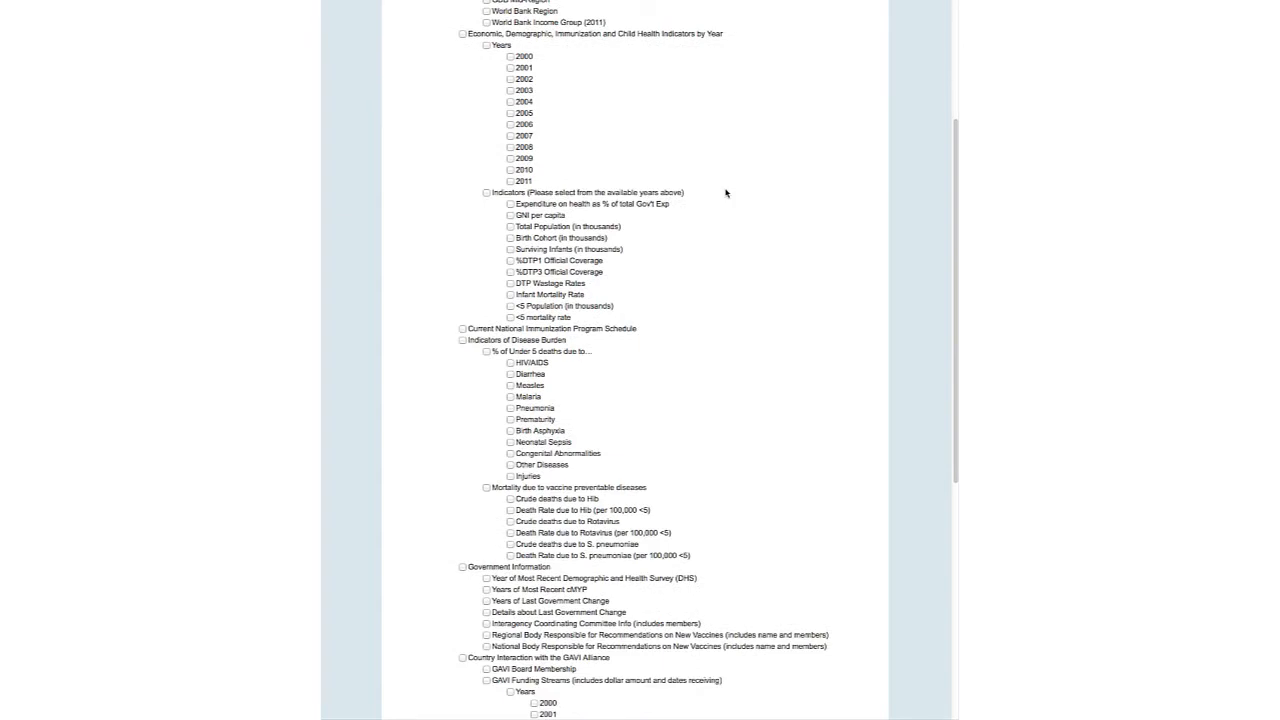
pyautogui.scroll(-6, 726, 193)
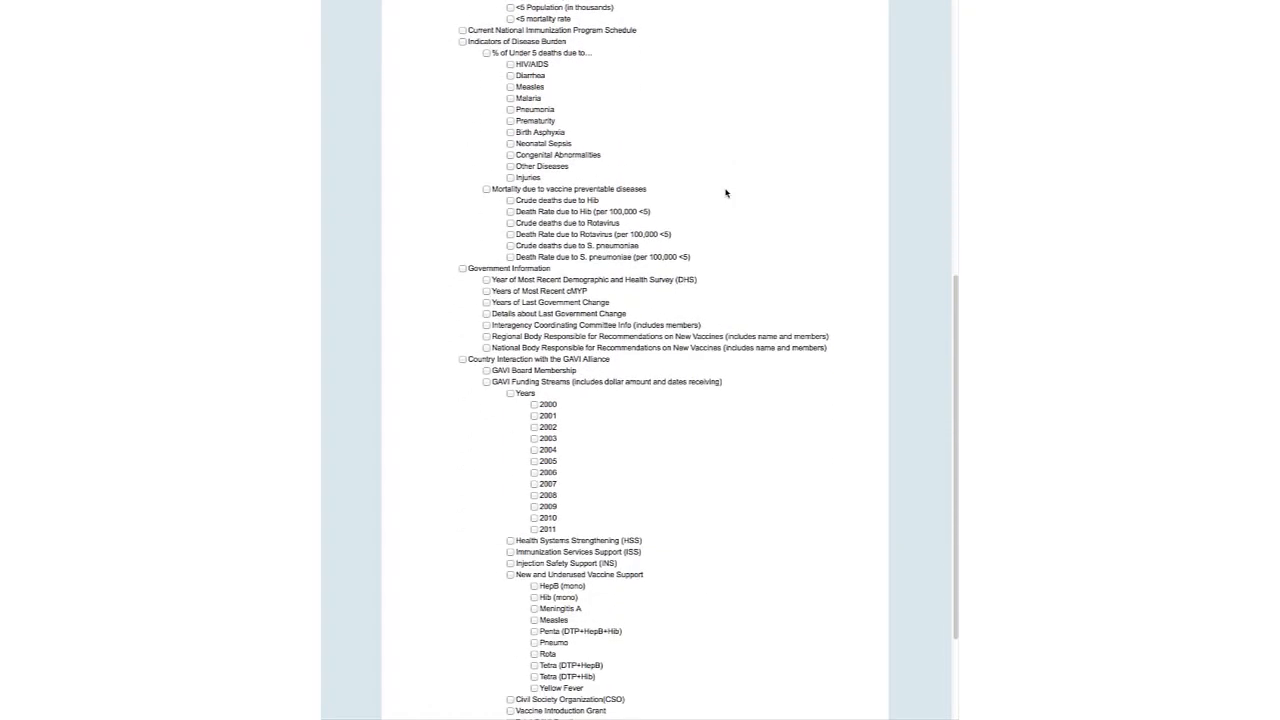
pyautogui.scroll(-3, 726, 193)
pyautogui.scroll(12, 726, 193)
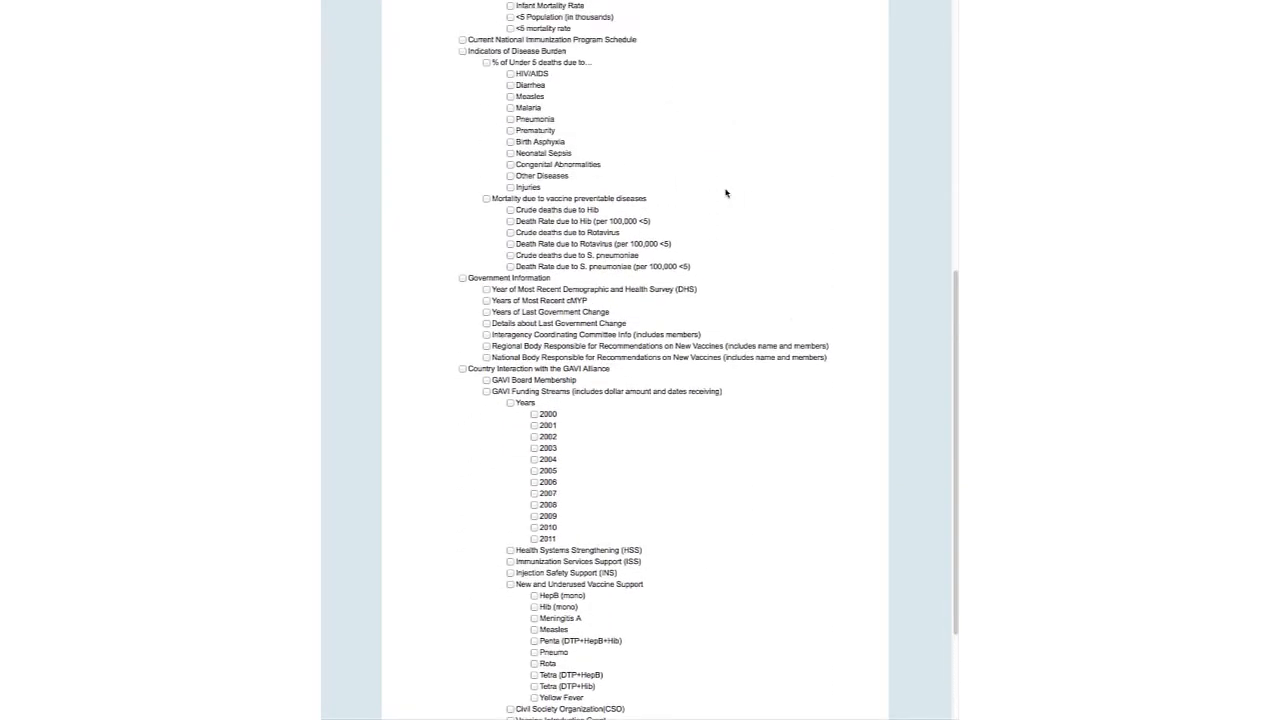
pyautogui.scroll(2, 726, 193)
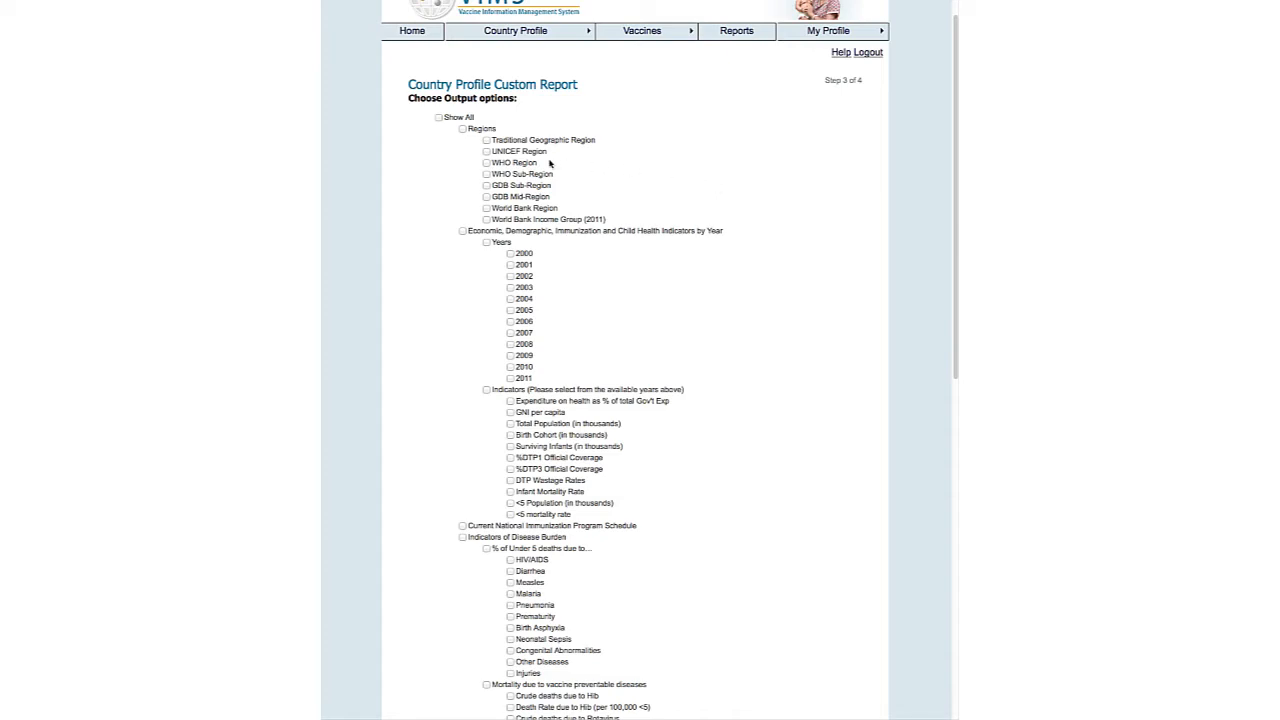
pyautogui.click(487, 163)
pyautogui.click(511, 413)
# Step: Restrict the economic, demographic, immunization and child health indicators to the year 2005 only
pyautogui.click(486, 244)
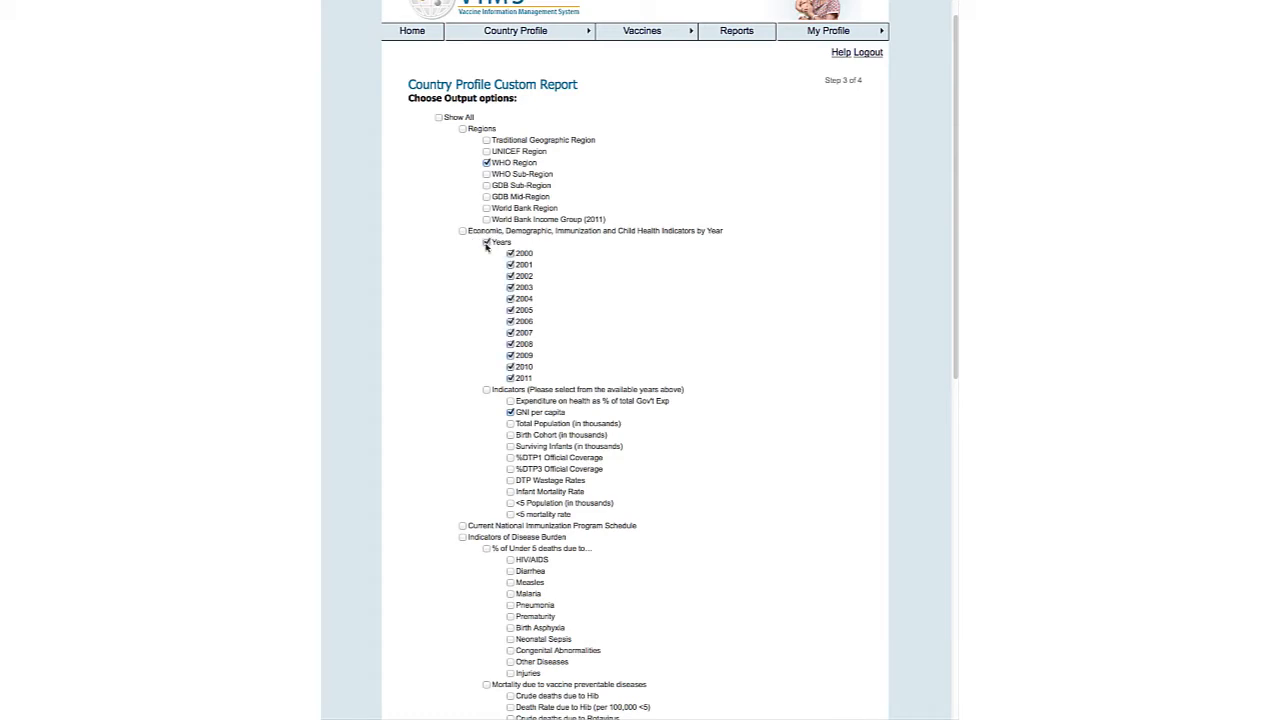
pyautogui.click(510, 254)
pyautogui.click(511, 265)
pyautogui.click(511, 276)
pyautogui.click(511, 287)
pyautogui.click(511, 299)
pyautogui.click(511, 321)
pyautogui.click(511, 332)
pyautogui.click(511, 344)
pyautogui.click(511, 355)
pyautogui.click(511, 366)
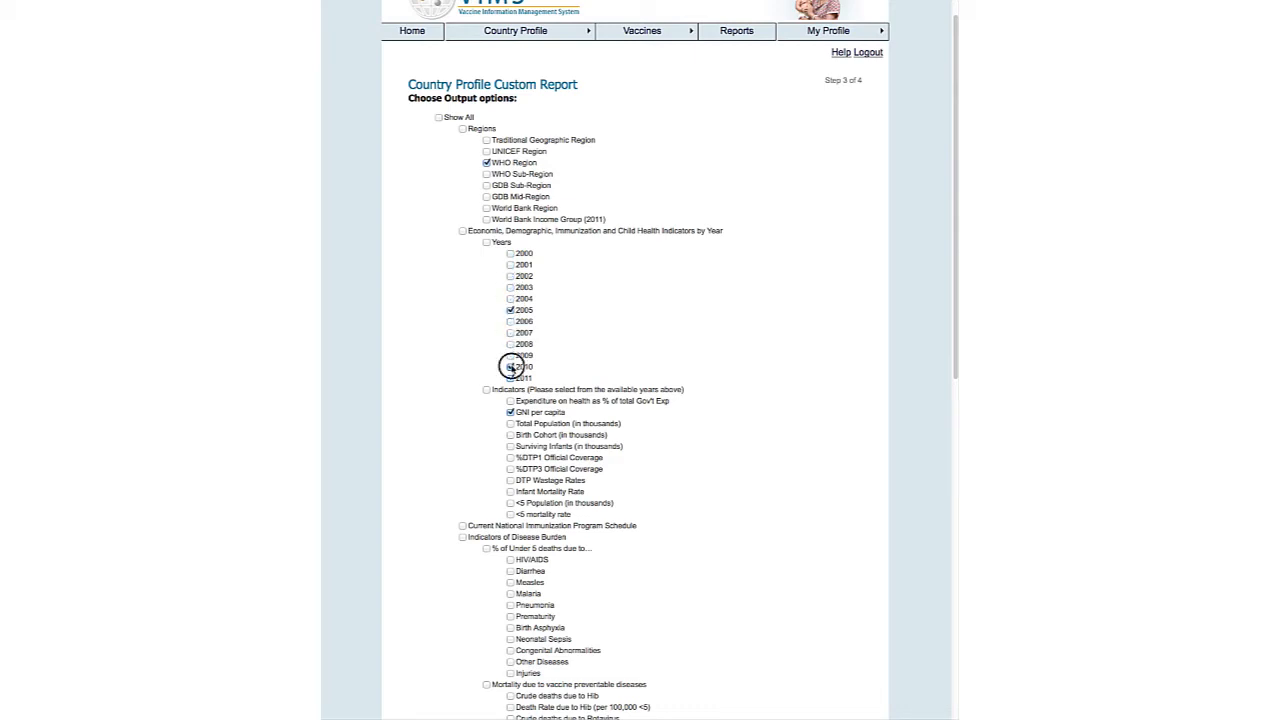
pyautogui.click(511, 378)
# Step: Add %DTP3 Official Coverage, crude deaths due to Hib, death rate due to Hib and Years of Most Recent cMYP to the output
pyautogui.click(510, 469)
pyautogui.scroll(-5, 689, 474)
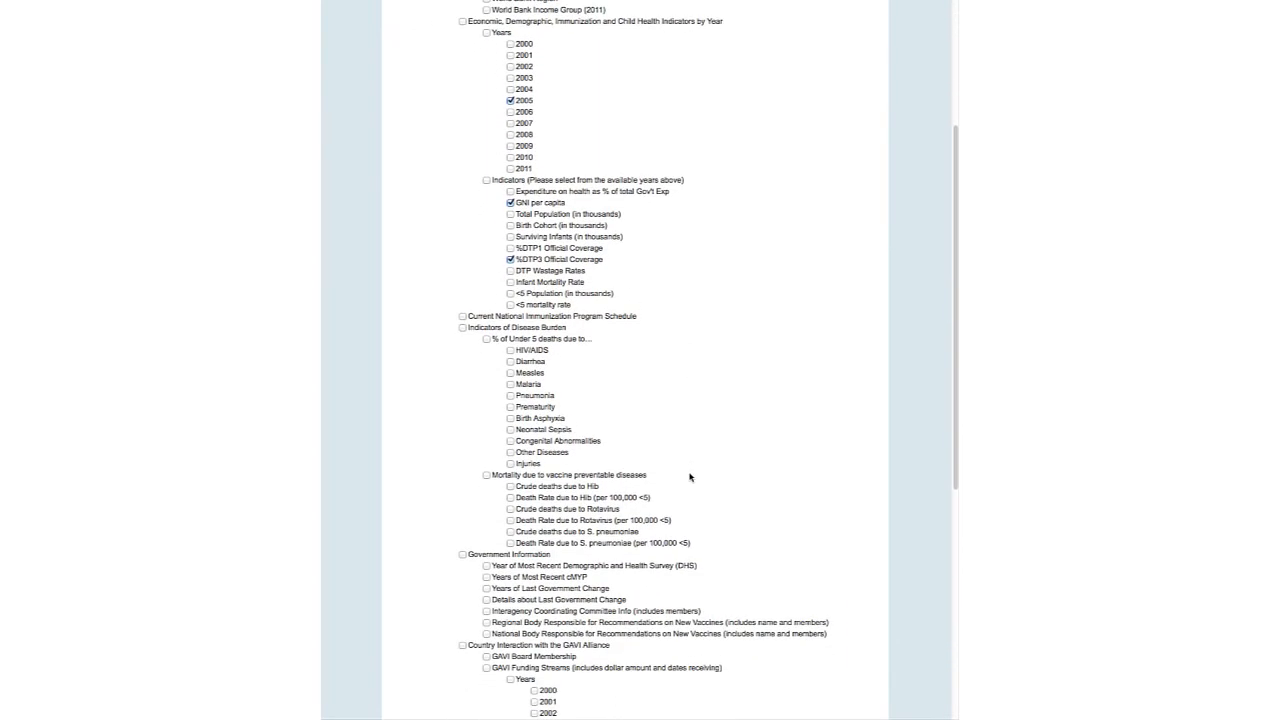
pyautogui.scroll(-1, 689, 474)
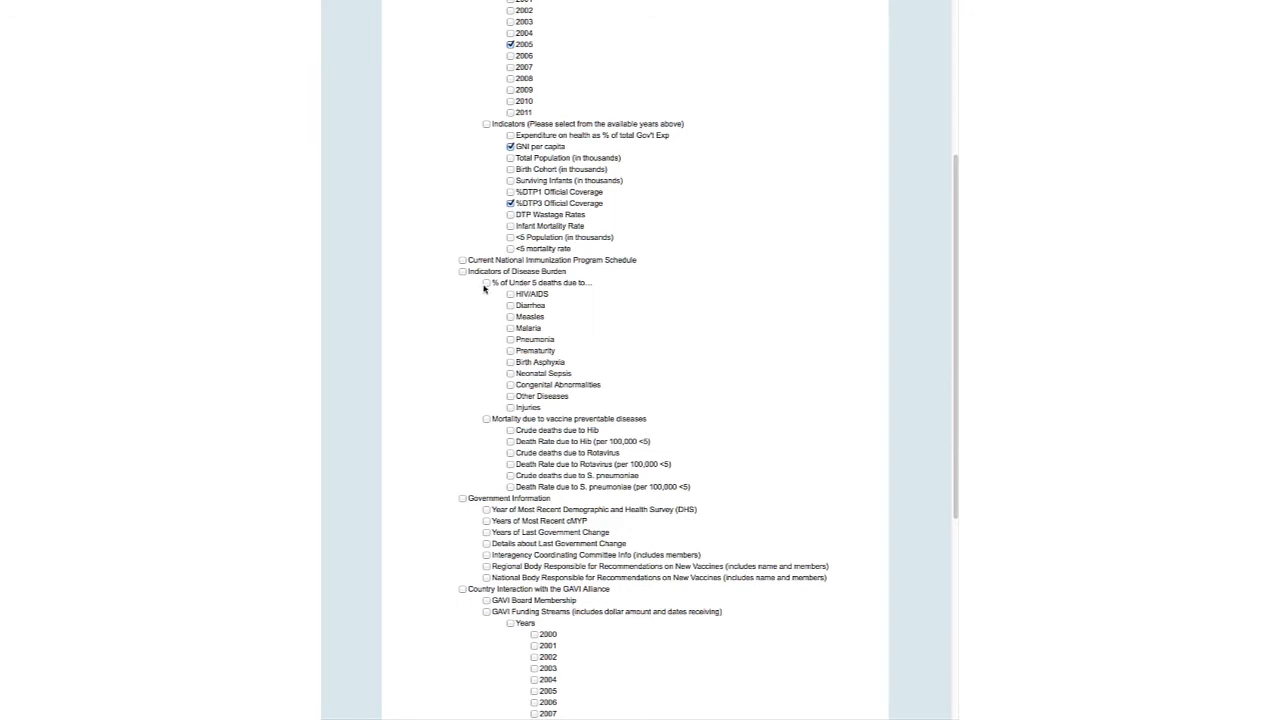
pyautogui.click(511, 431)
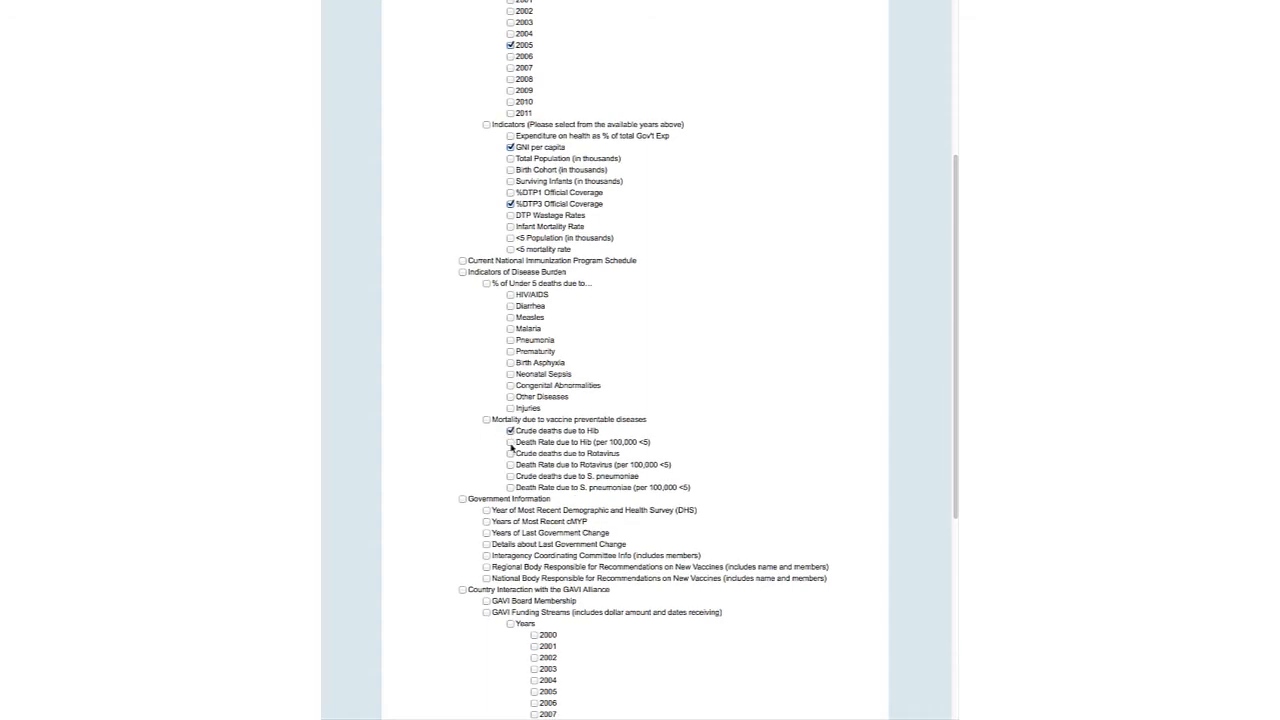
pyautogui.click(511, 443)
pyautogui.scroll(-5, 659, 454)
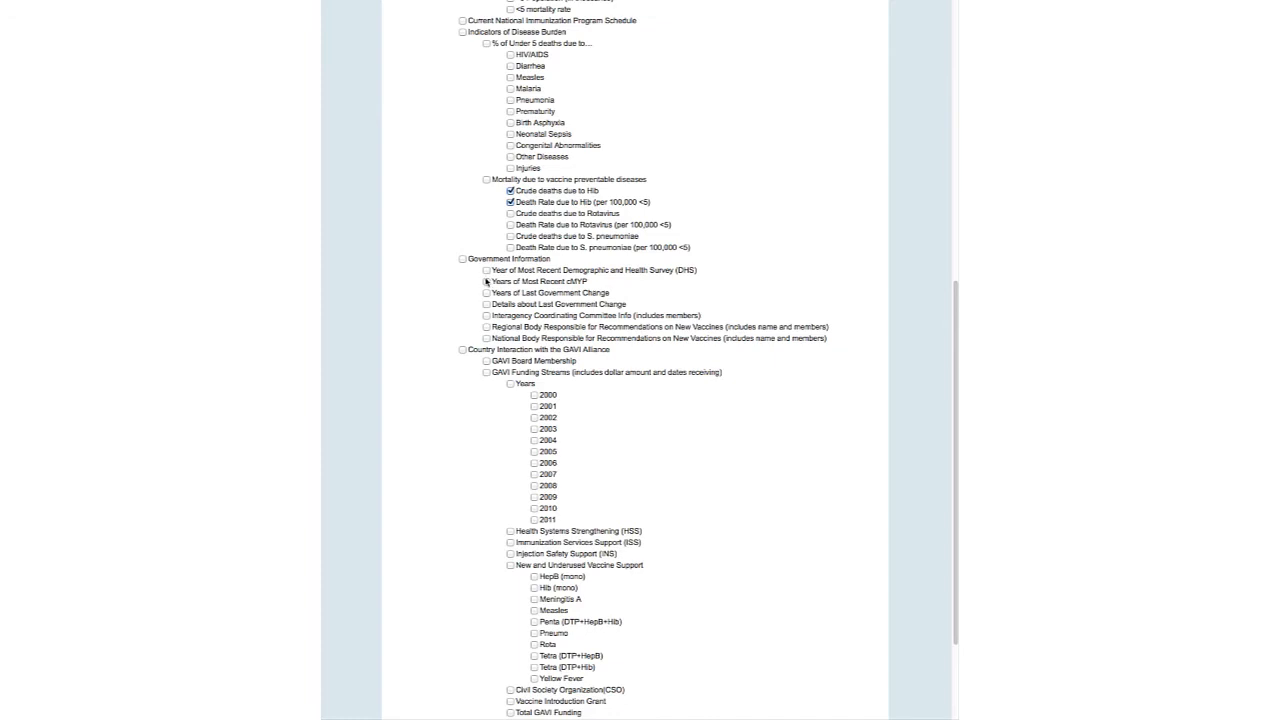
pyautogui.click(486, 284)
# Step: Include all GAVI funding stream categories for 2008, from Health Systems Strengthening through Total GAVI Funding, and proceed to the matching countries
pyautogui.scroll(-1, 752, 423)
pyautogui.scroll(-1, 752, 423)
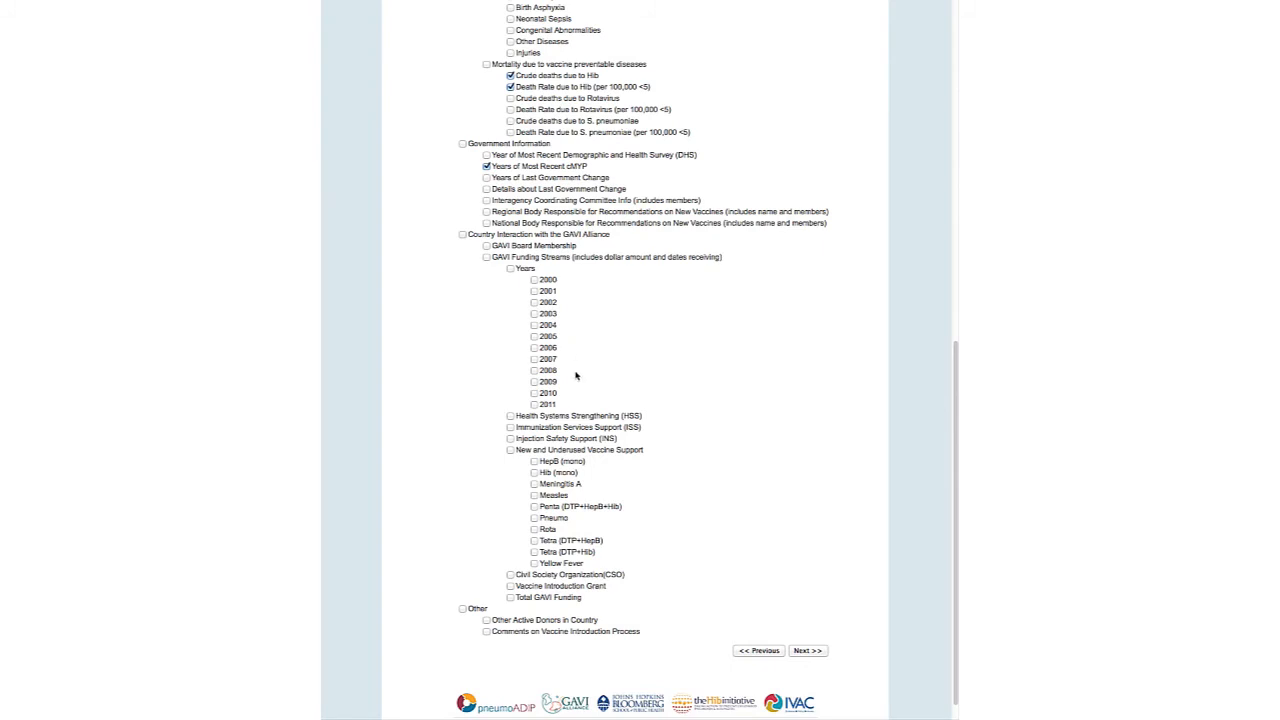
pyautogui.click(534, 371)
pyautogui.click(511, 416)
pyautogui.click(511, 427)
pyautogui.click(511, 438)
pyautogui.click(511, 451)
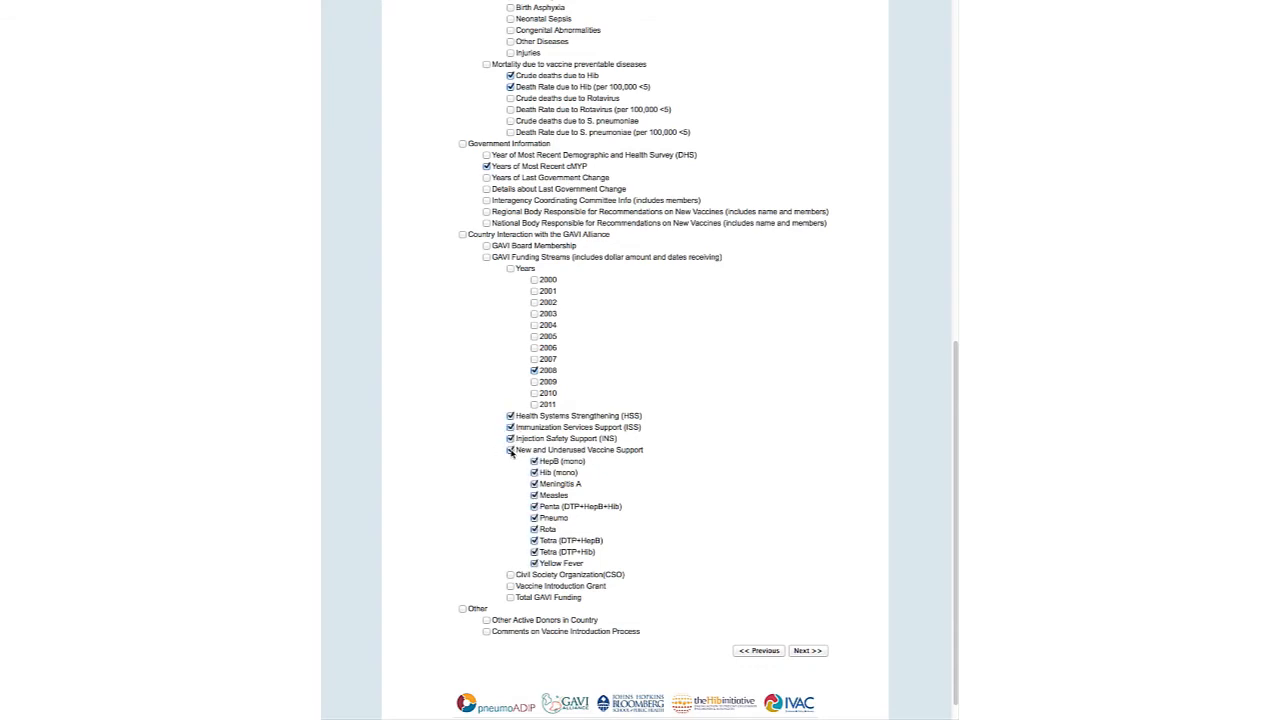
pyautogui.click(510, 575)
pyautogui.click(510, 586)
pyautogui.click(510, 597)
pyautogui.click(815, 653)
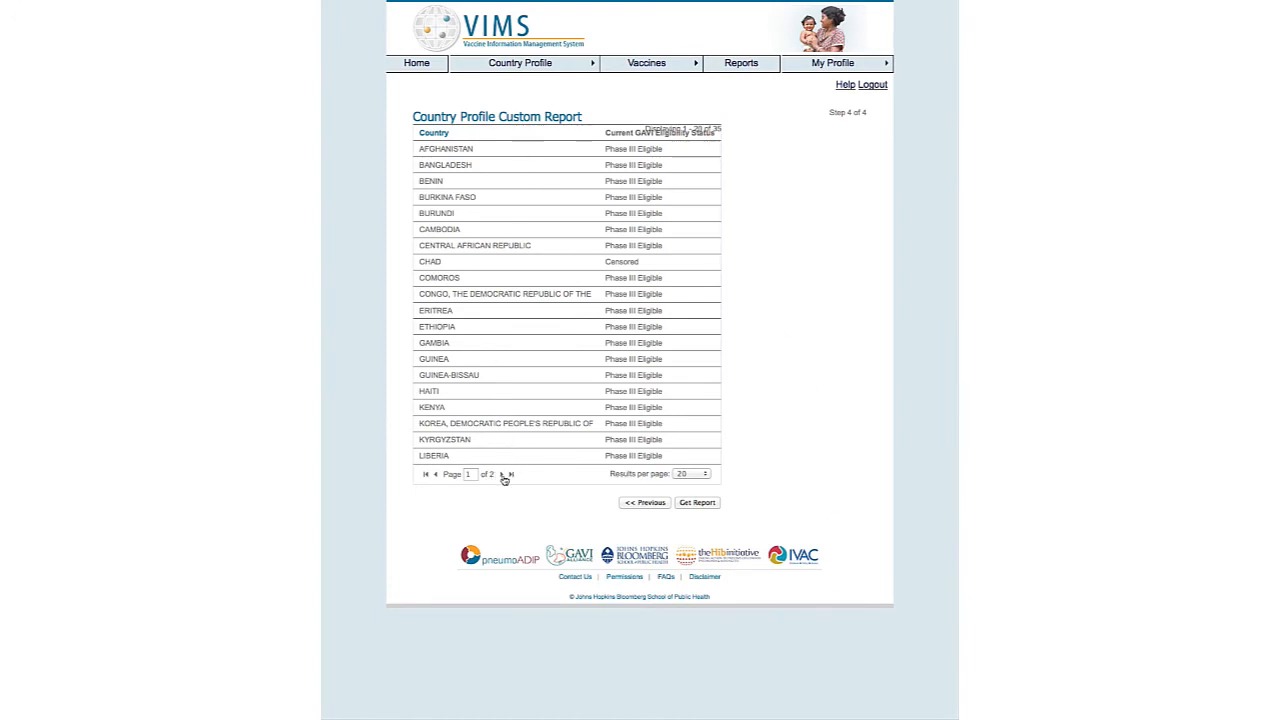
# Step: Check the second page of matching countries, and generate and look over the custom report
pyautogui.click(503, 474)
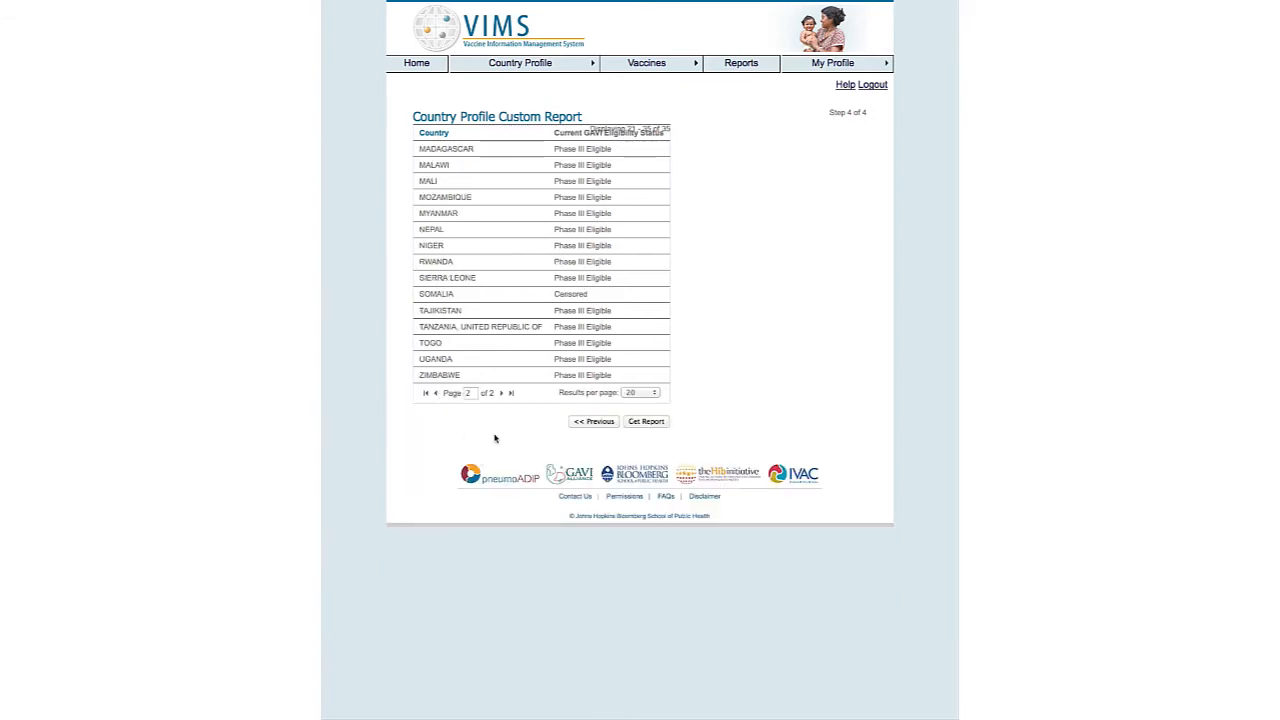
pyautogui.click(646, 422)
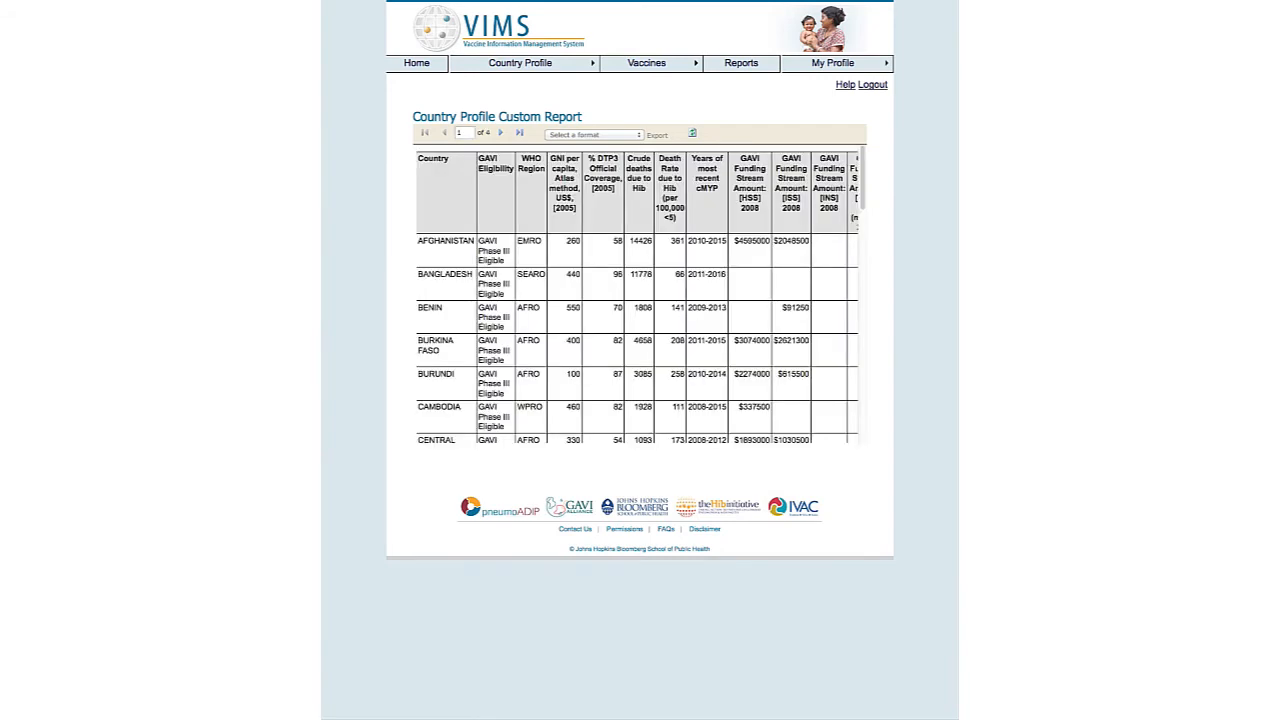
pyautogui.scroll(-3, 806, 224)
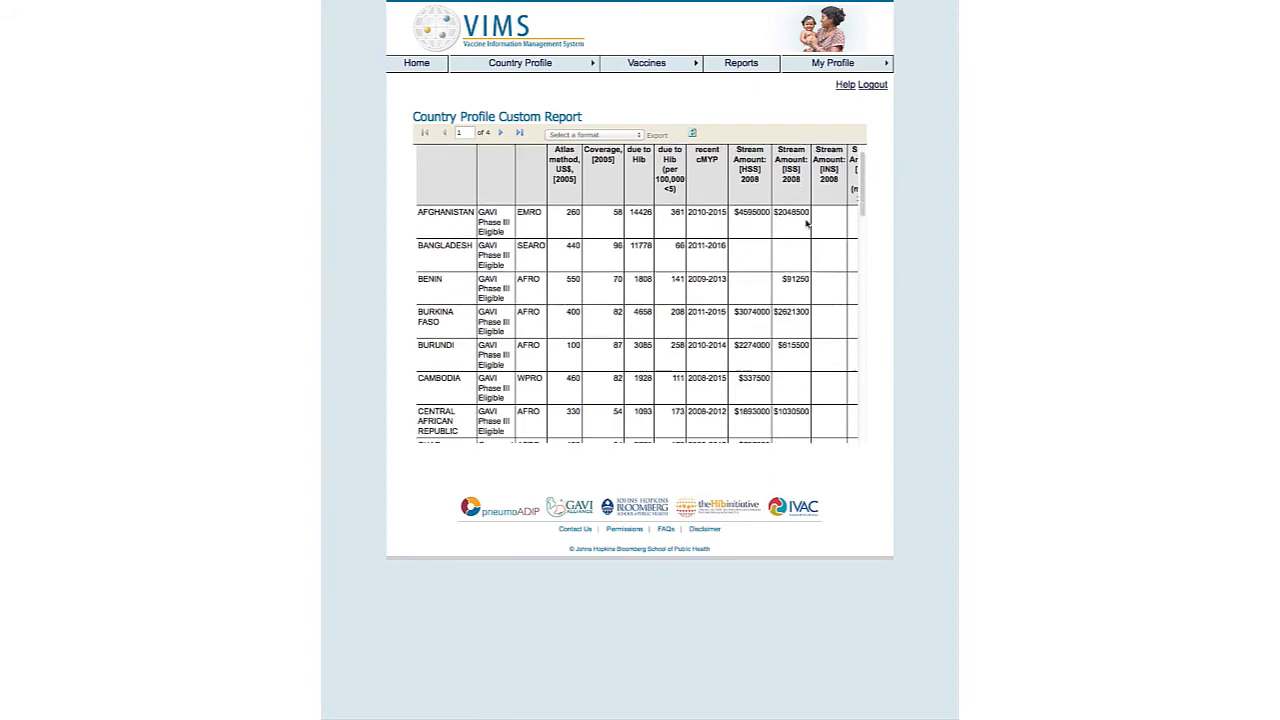
pyautogui.scroll(3, 806, 224)
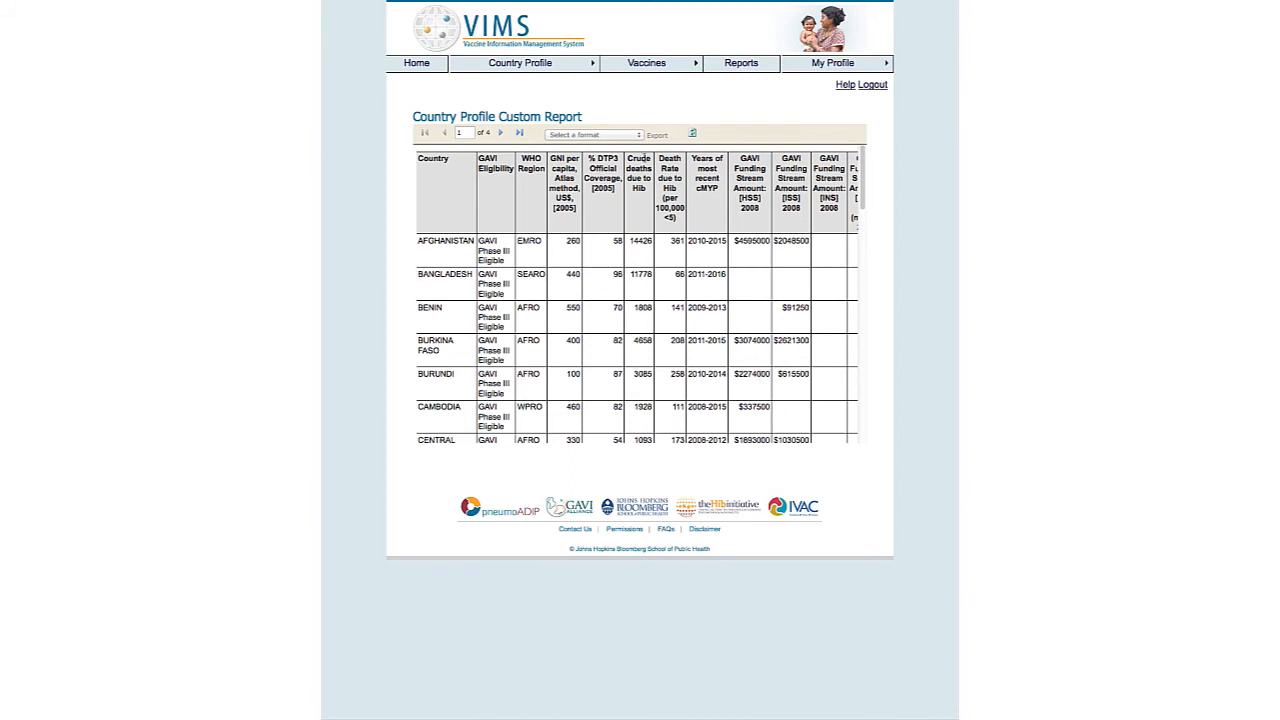
# Step: Export the report in Excel format and open the downloaded file with Microsoft Excel
pyautogui.click(617, 136)
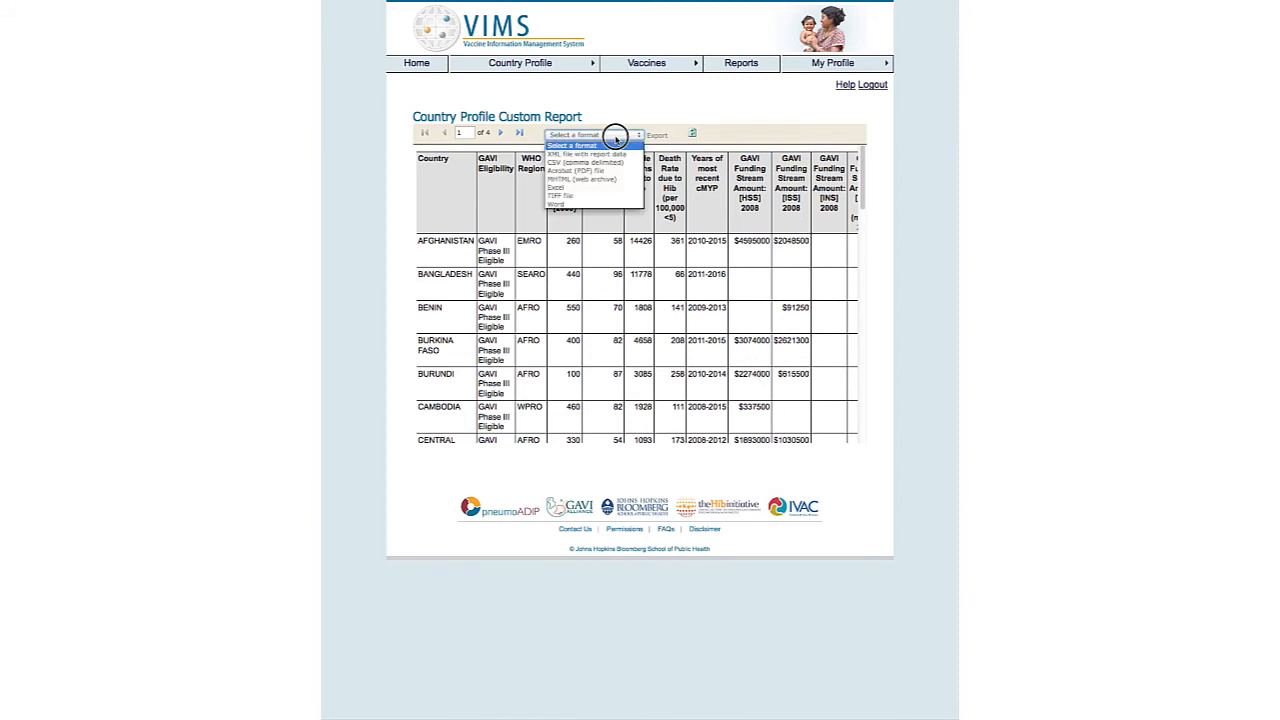
pyautogui.click(569, 188)
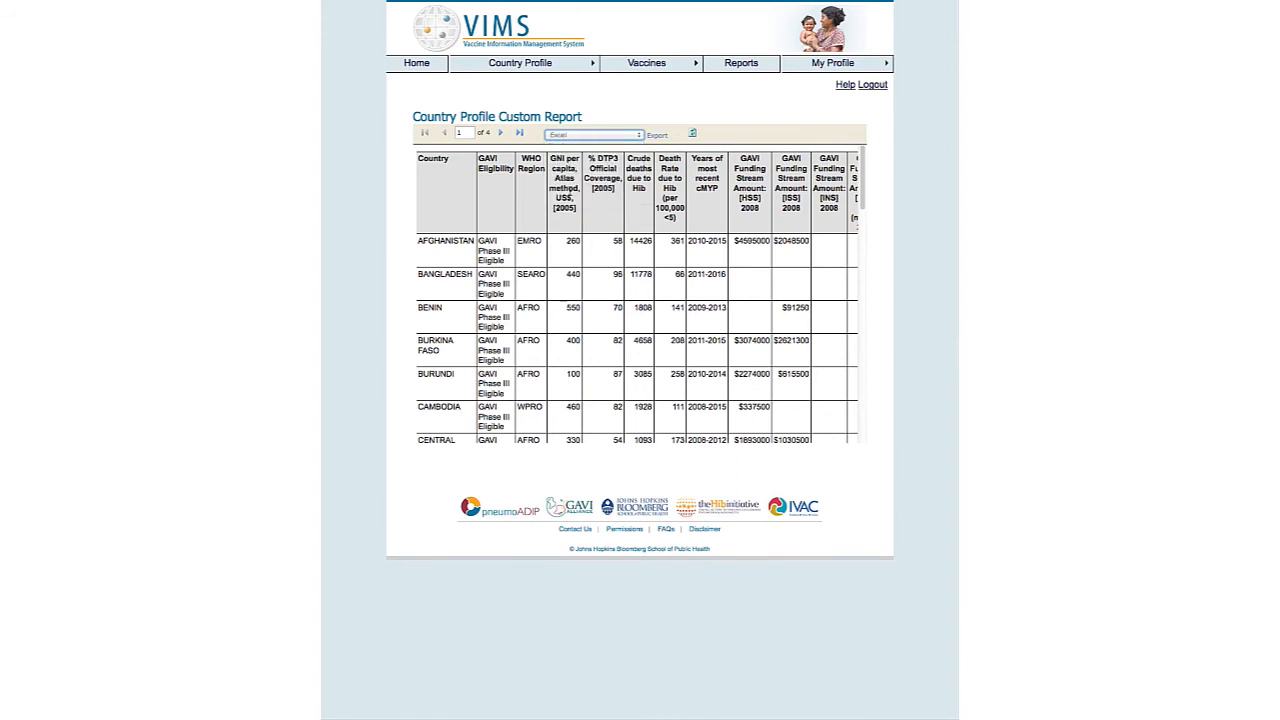
pyautogui.click(657, 135)
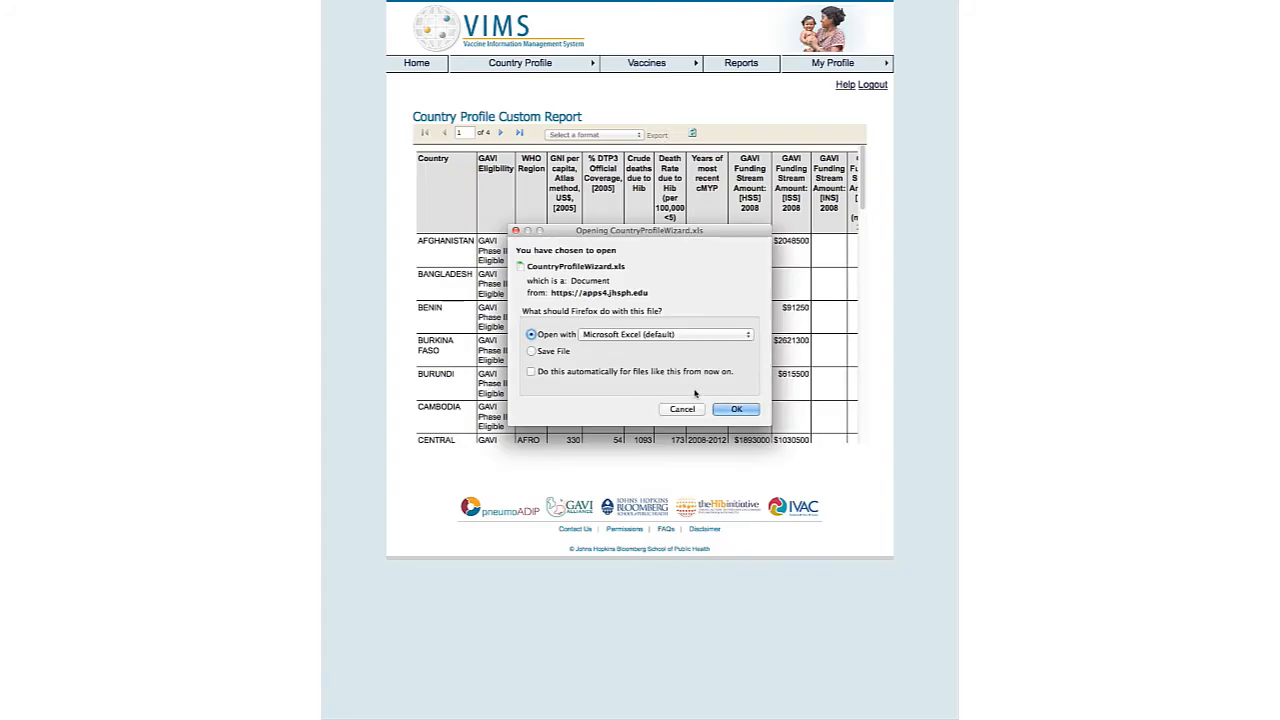
pyautogui.click(735, 409)
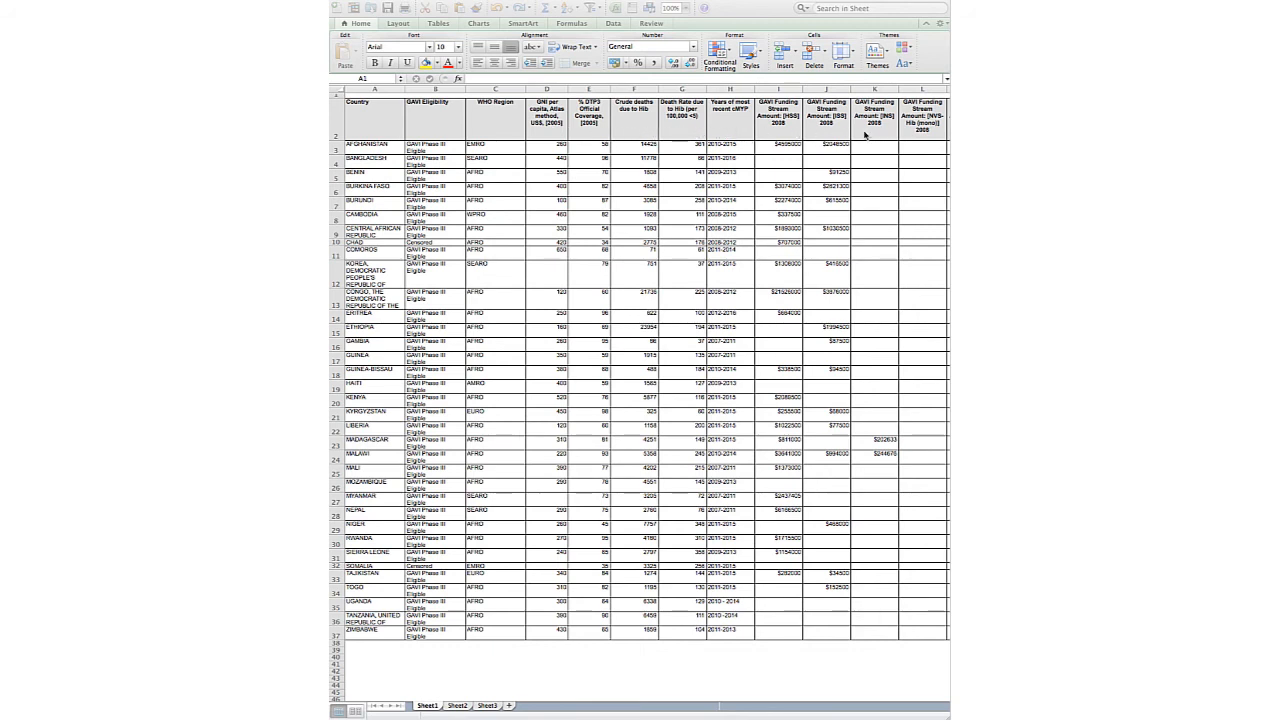
# Step: Review all columns of the exported report on Sheet1, plus the vaccine table on Sheet2 and the notes on Sheet3
pyautogui.hscroll(10, 667, 699)
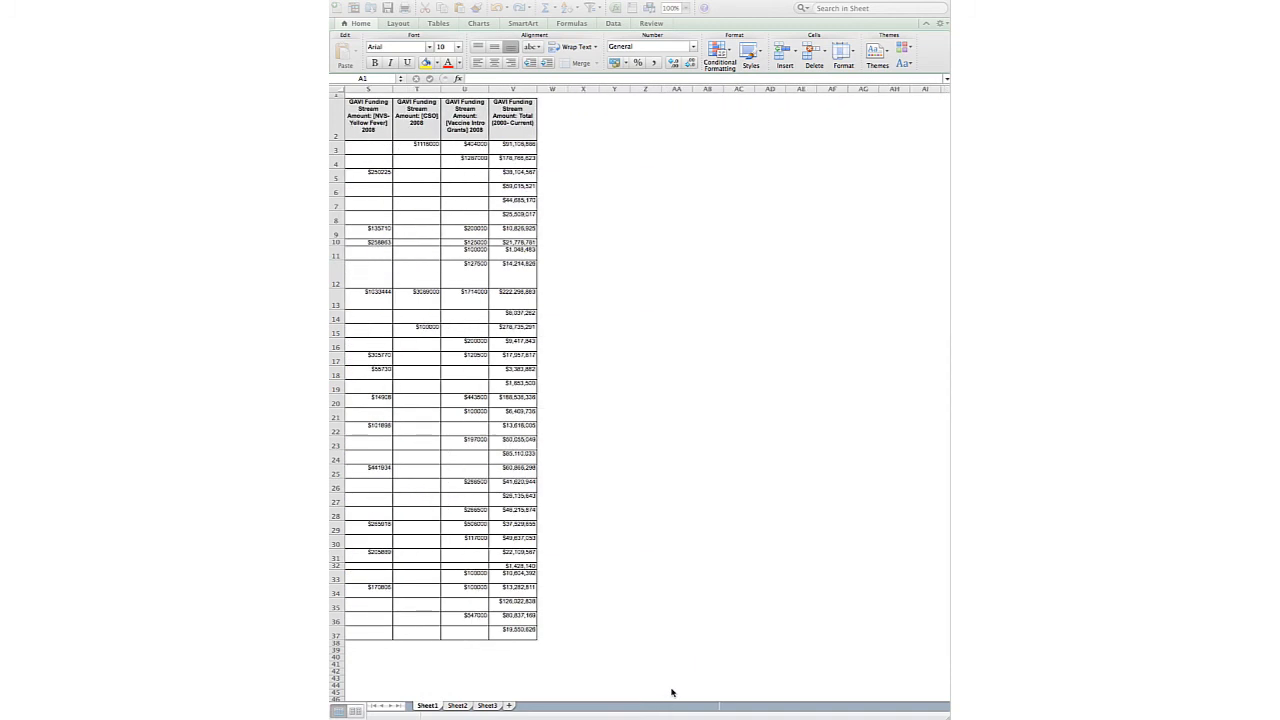
pyautogui.hscroll(-4, 660, 692)
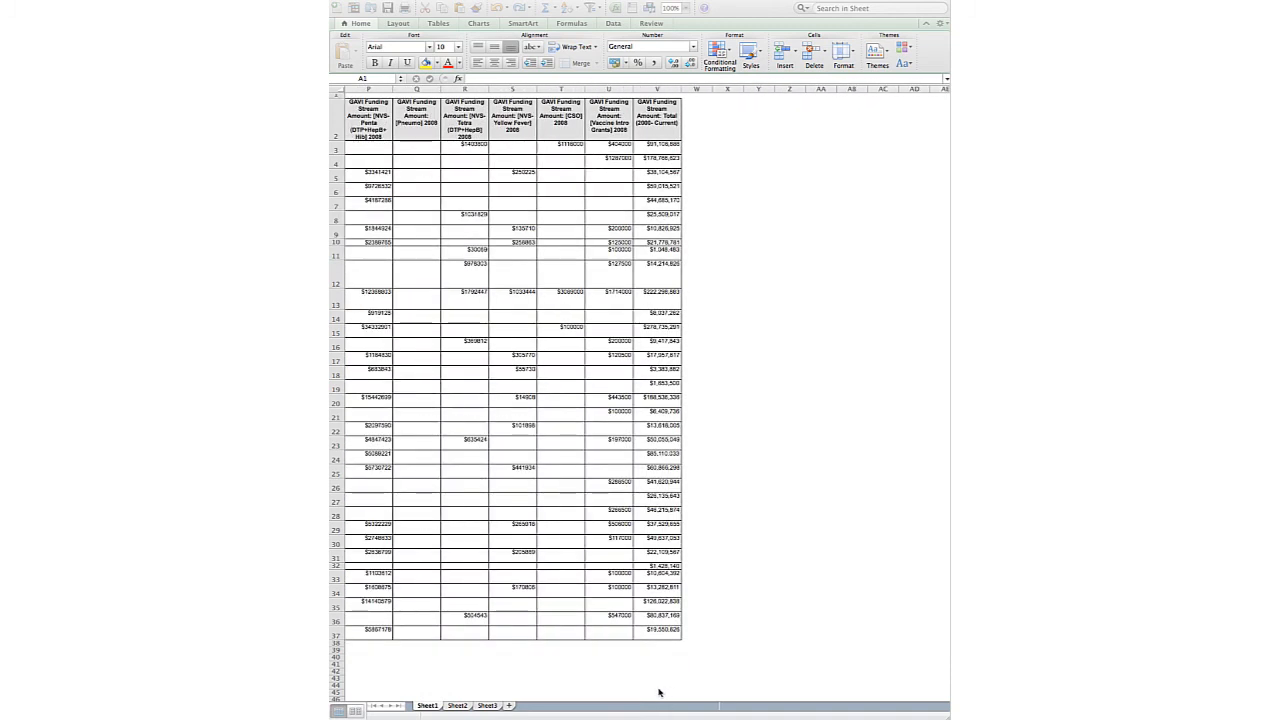
pyautogui.hscroll(-2, 659, 692)
pyautogui.hscroll(-8, 659, 692)
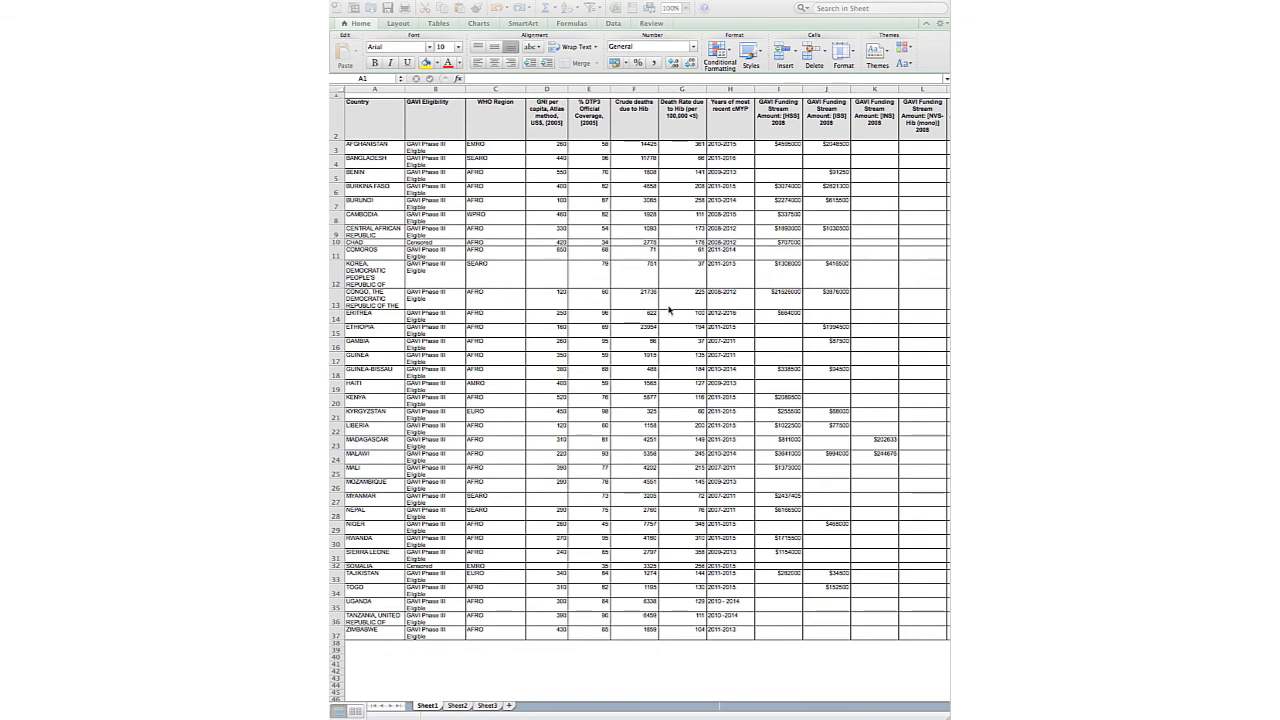
pyautogui.click(458, 706)
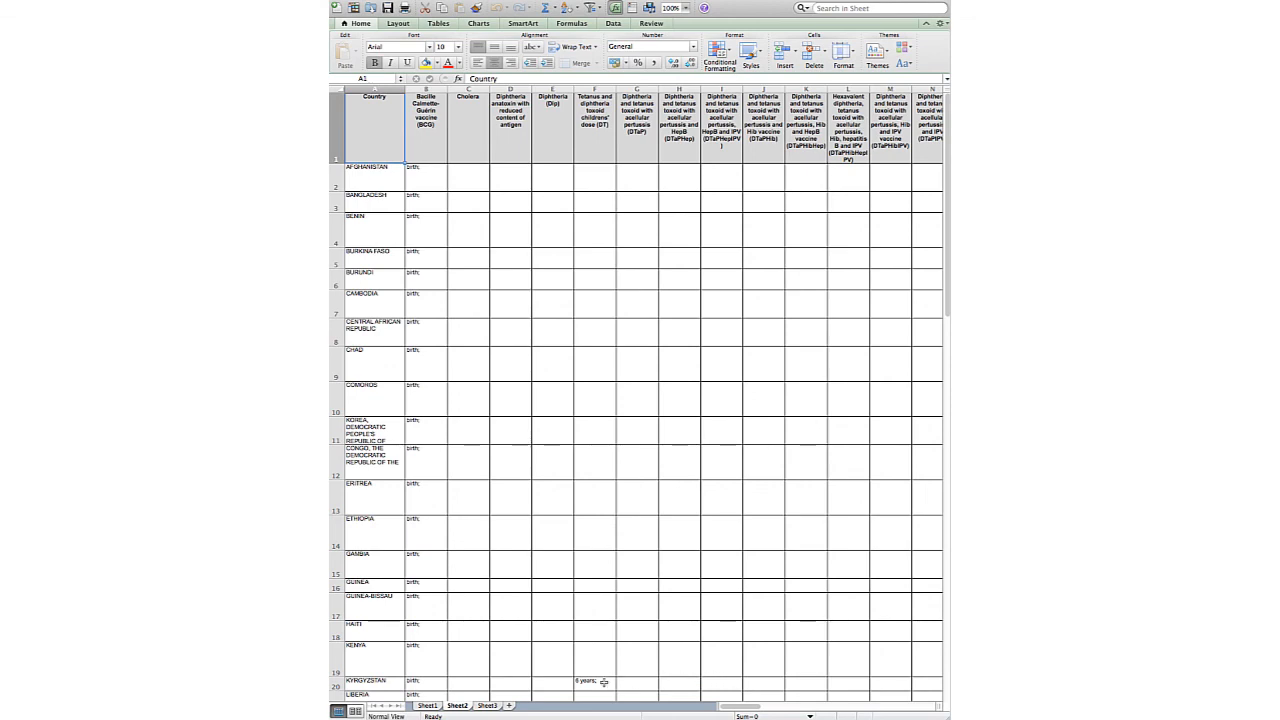
pyautogui.click(487, 706)
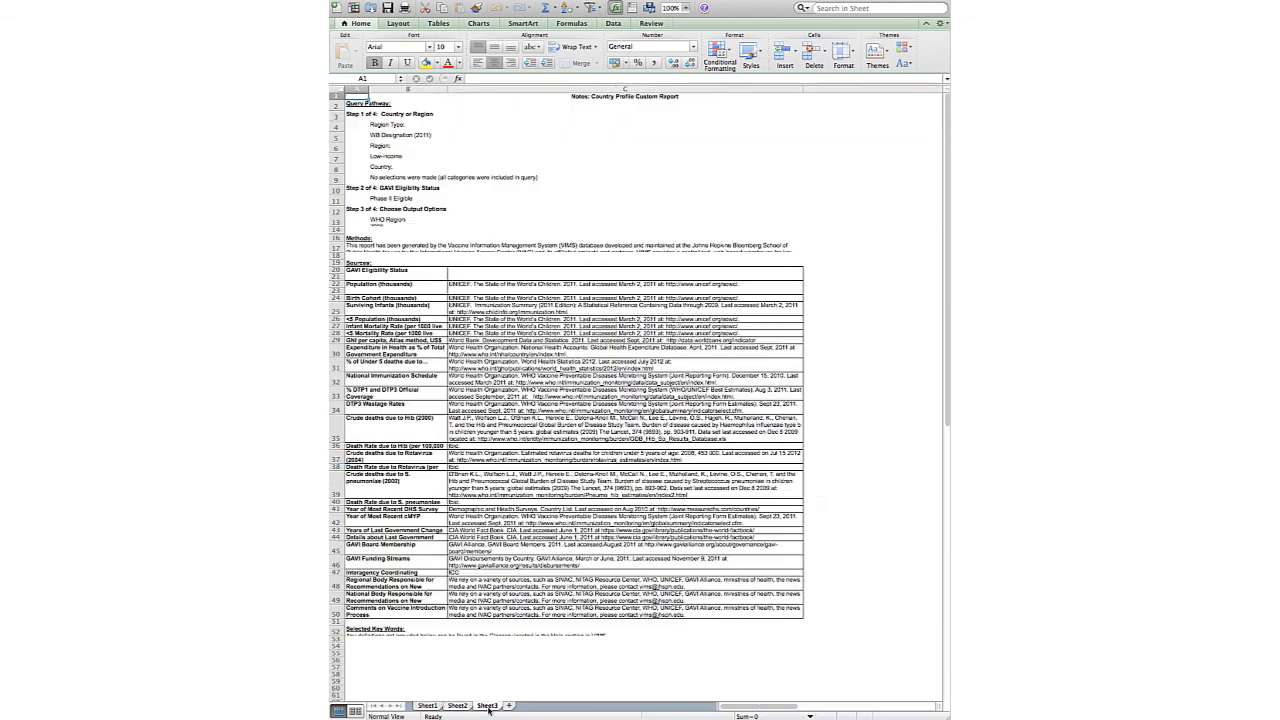